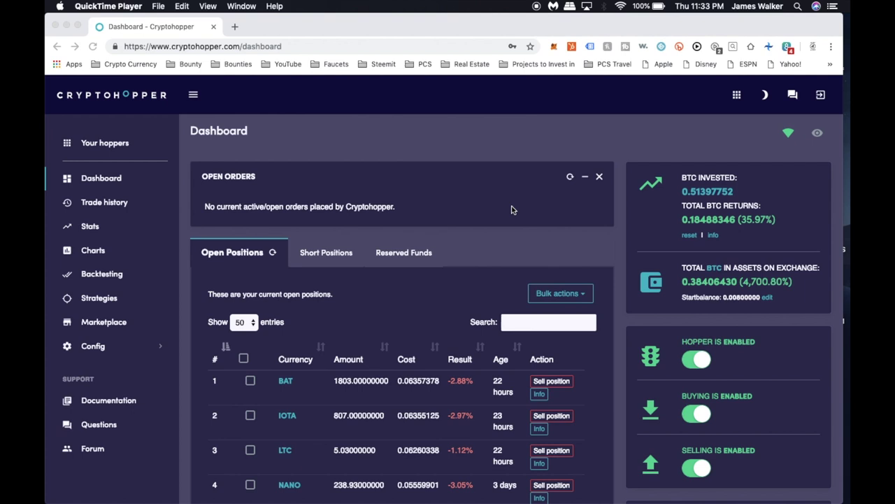
# Step: Review the open positions, their summary and the latest sells on the dashboard
pyautogui.scroll(-2, 511, 209)
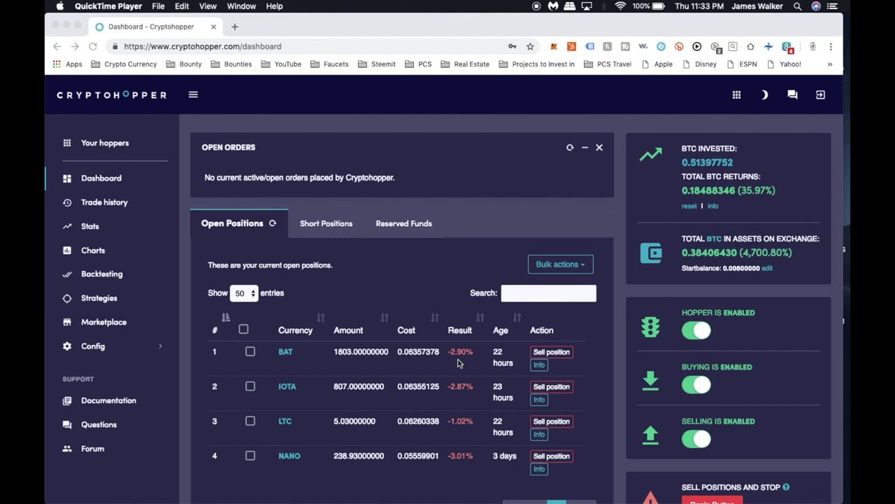
pyautogui.scroll(-6, 458, 363)
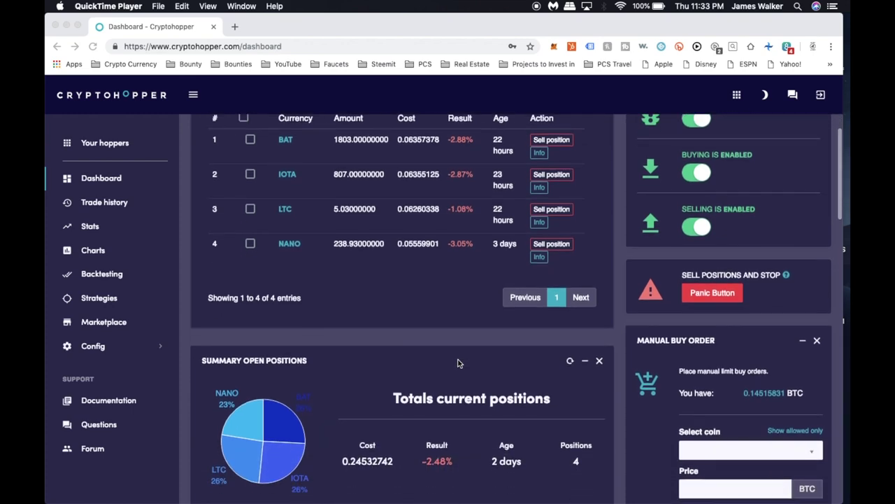
pyautogui.scroll(-3, 458, 362)
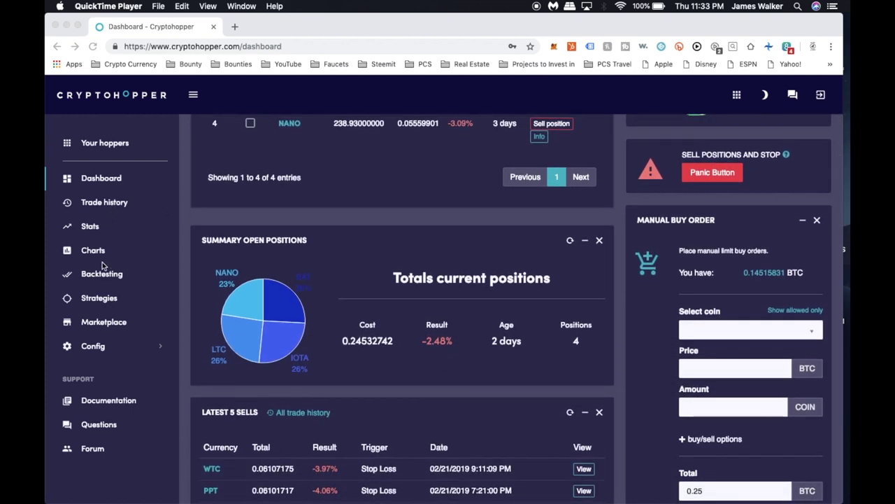
# Step: Open the hopper's base configuration and review its buy settings, from the bid percentage down to the cooldown options
pyautogui.click(90, 350)
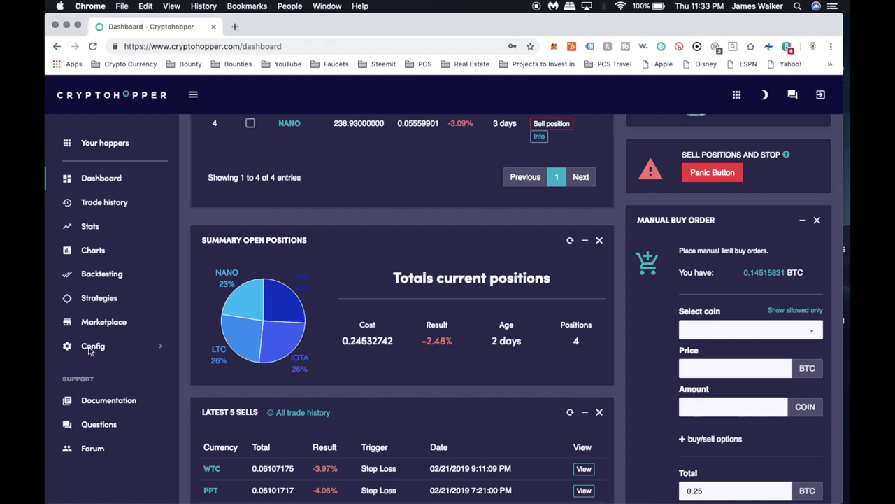
pyautogui.click(90, 350)
pyautogui.click(101, 370)
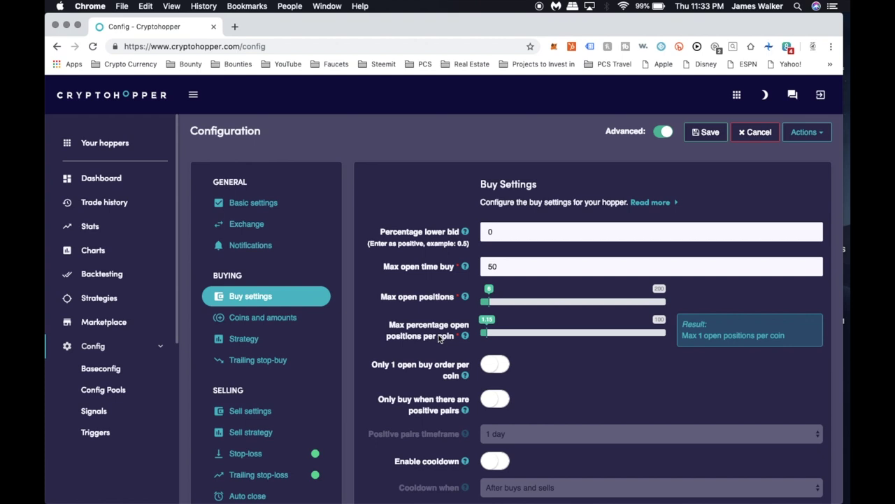
pyautogui.scroll(-3, 426, 363)
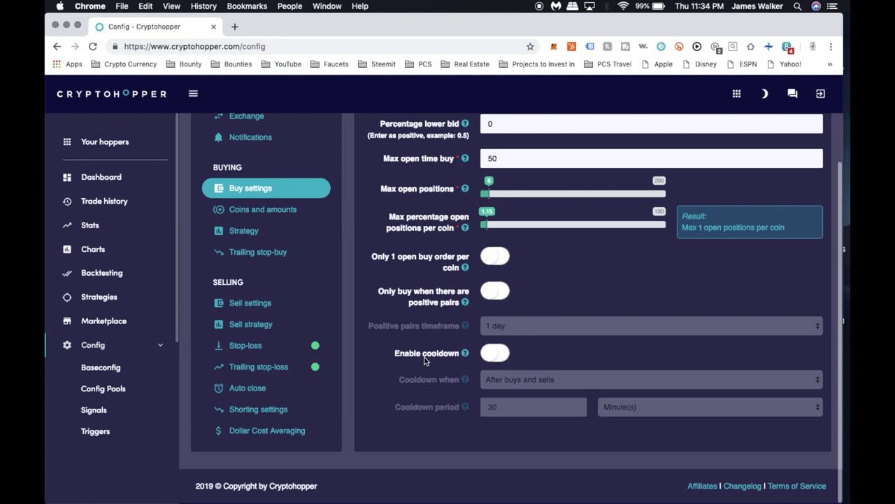
pyautogui.scroll(2, 425, 361)
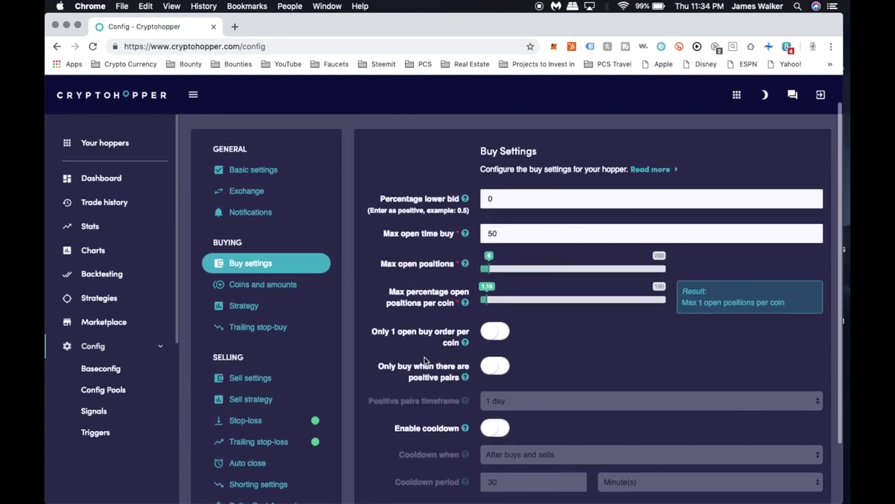
# Step: Review the coins and amounts configuration, including the base currency, allowed coins and buy amount limits
pyautogui.click(258, 284)
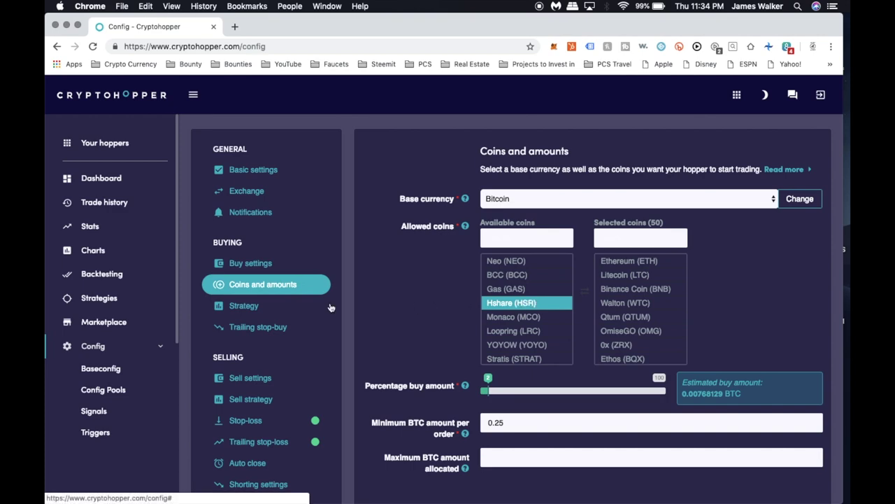
pyautogui.scroll(-3, 422, 318)
pyautogui.scroll(3, 422, 318)
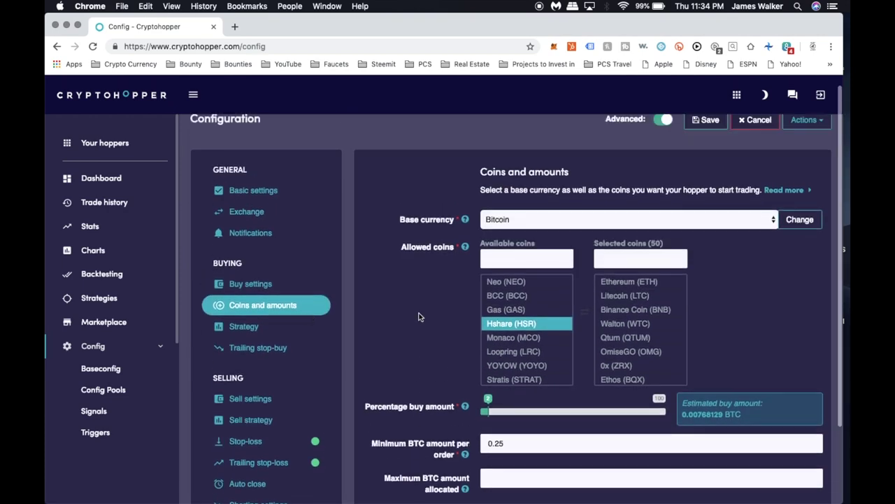
# Step: Check the buy strategy settings and the trailing stop-buy configuration
pyautogui.click(279, 331)
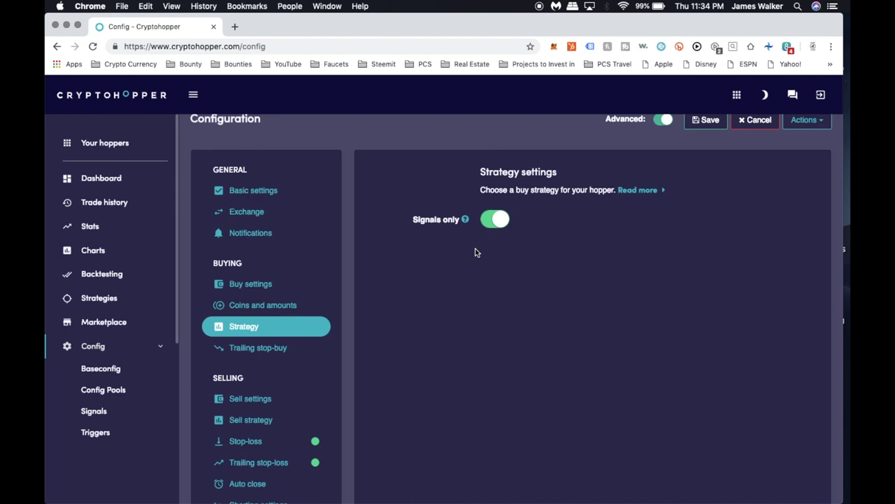
pyautogui.scroll(-3, 263, 363)
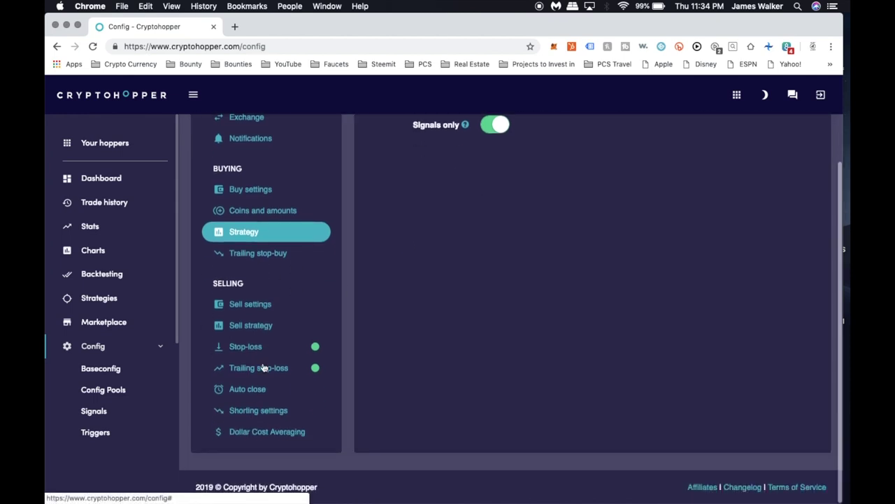
pyautogui.click(273, 252)
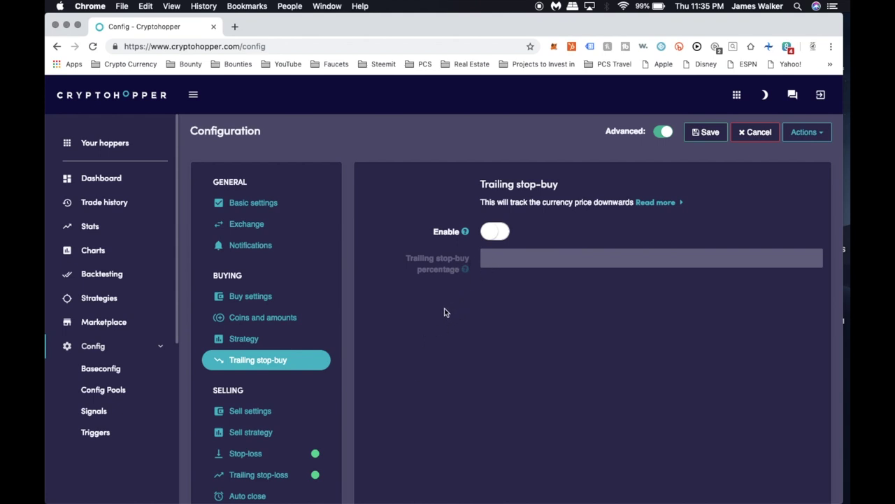
# Step: Review the sell settings and the sell strategy options in the selling configuration
pyautogui.scroll(-2, 312, 359)
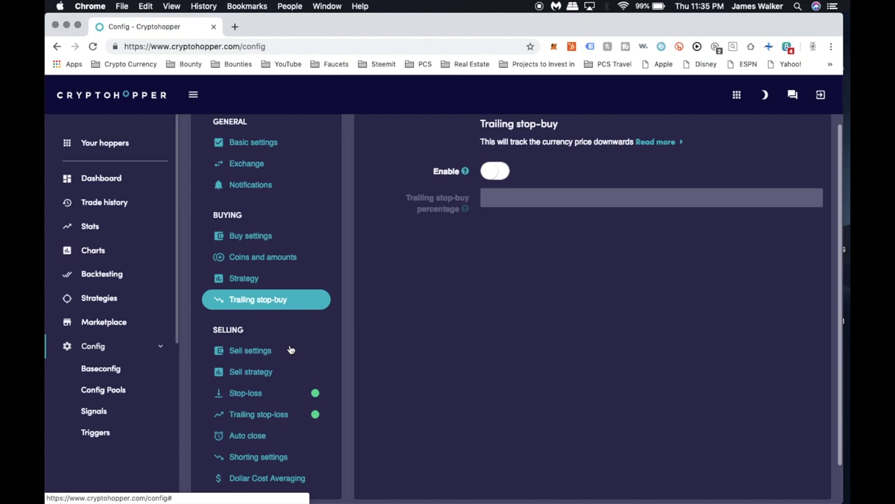
pyautogui.click(290, 350)
pyautogui.scroll(1, 390, 349)
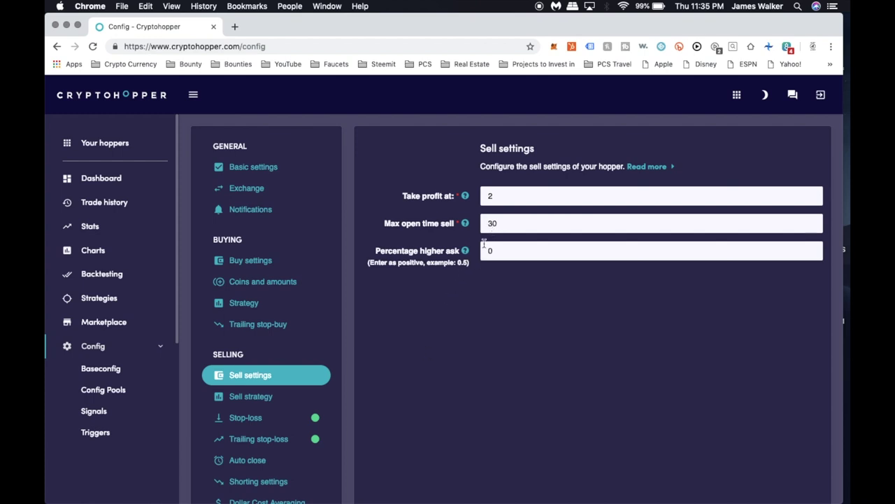
pyautogui.scroll(-2, 436, 332)
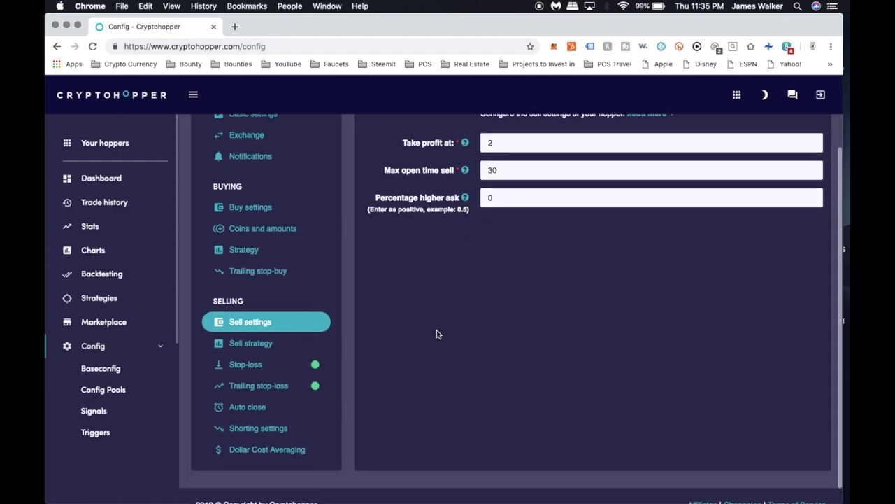
pyautogui.click(279, 341)
pyautogui.scroll(2, 359, 327)
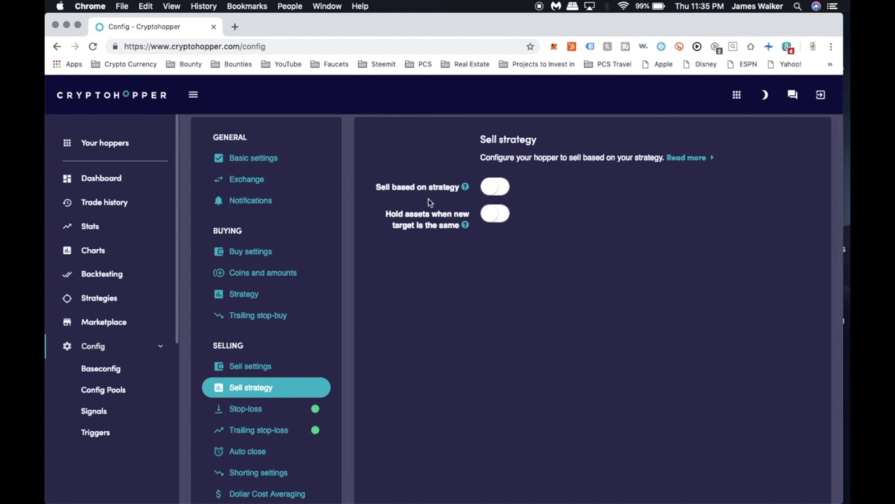
# Step: Examine the stop-loss, trailing stop-loss and auto close configurations, and return to the sell settings
pyautogui.click(275, 415)
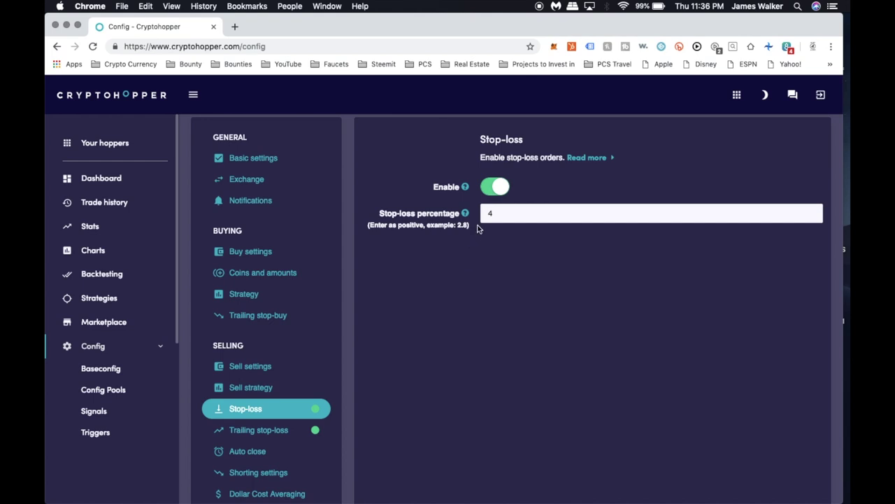
pyautogui.click(295, 430)
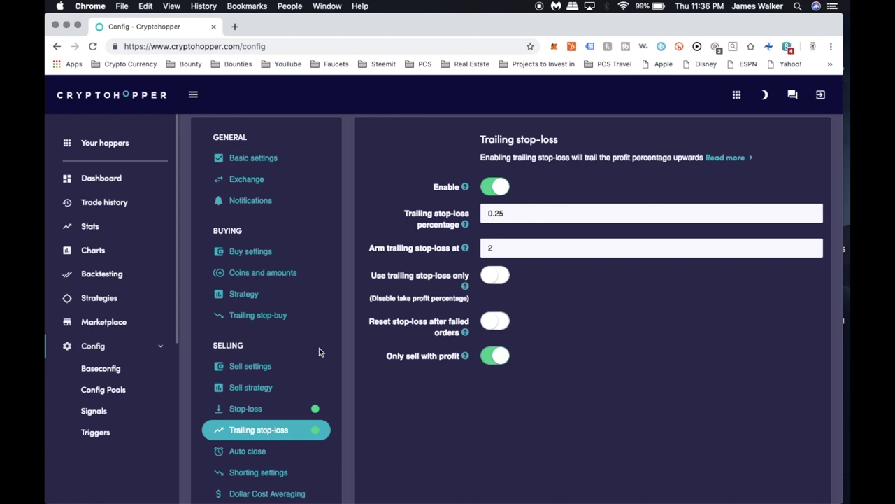
pyautogui.scroll(-2, 308, 364)
pyautogui.click(280, 399)
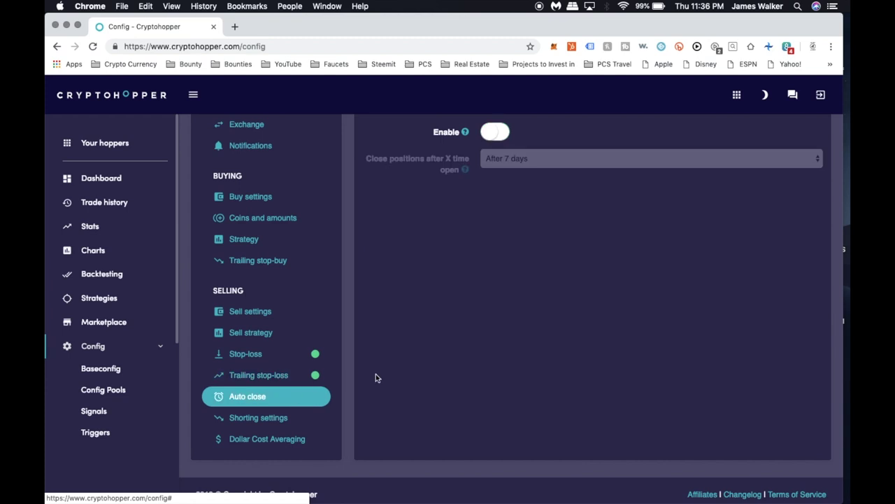
pyautogui.scroll(2, 375, 374)
pyautogui.click(266, 368)
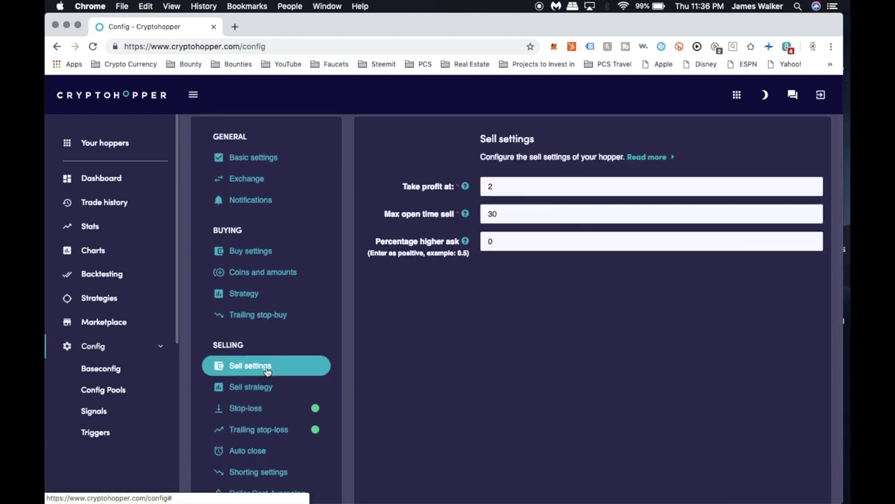
# Step: Open the hopper's statistics and examine the profits by sell and buy trigger and the daily profits chart
pyautogui.click(98, 227)
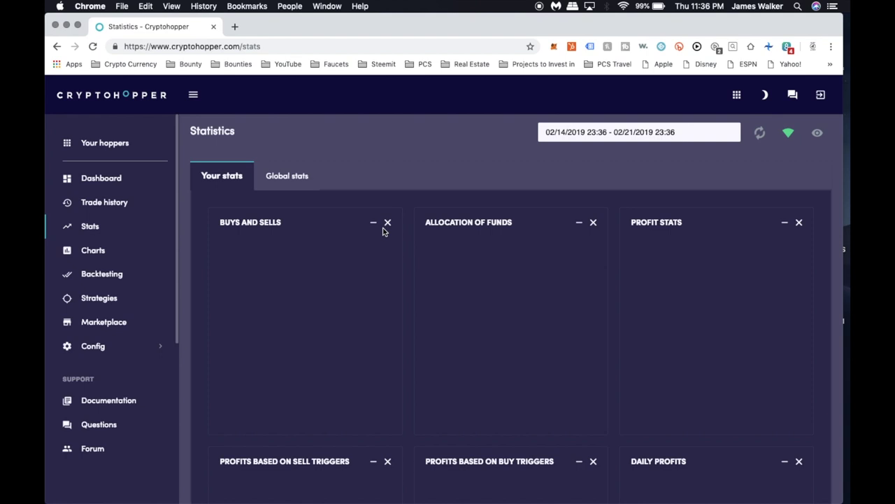
pyautogui.scroll(-5, 382, 232)
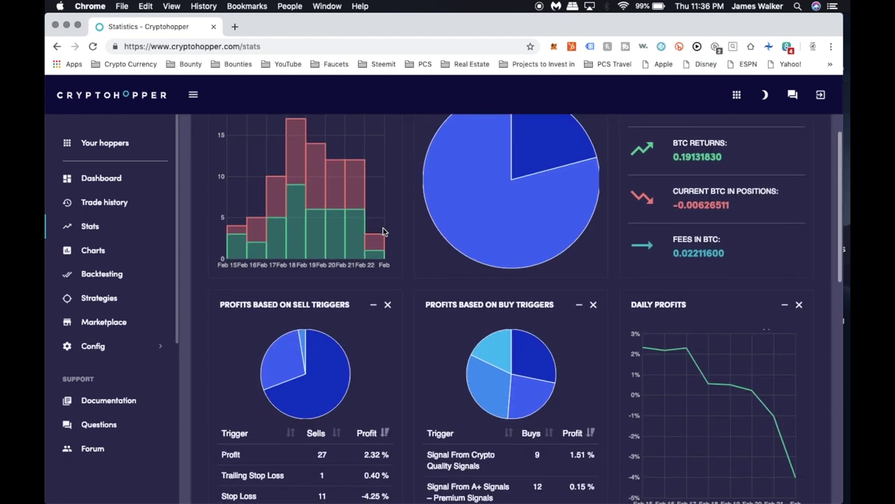
pyautogui.scroll(-3, 383, 232)
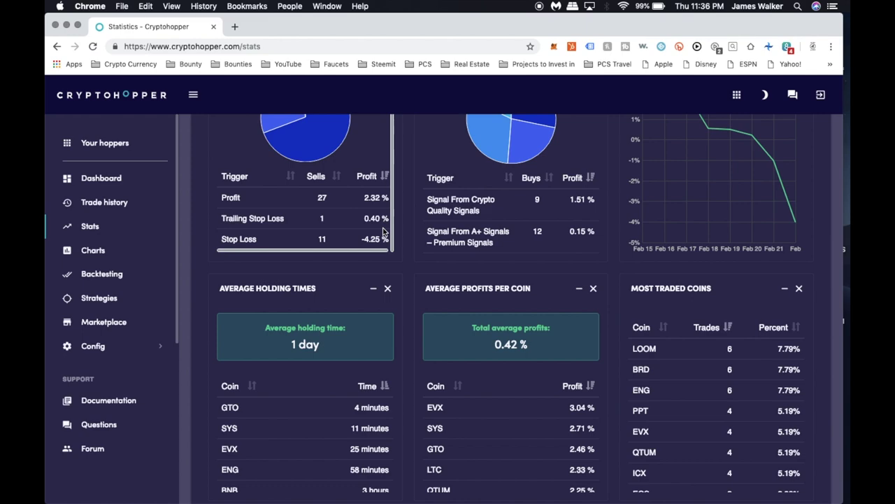
pyautogui.scroll(2, 382, 232)
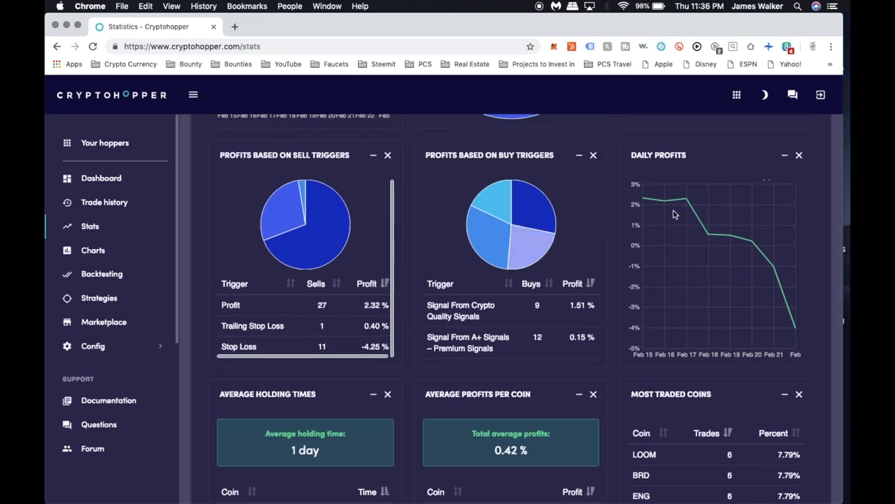
pyautogui.moveTo(643, 202)
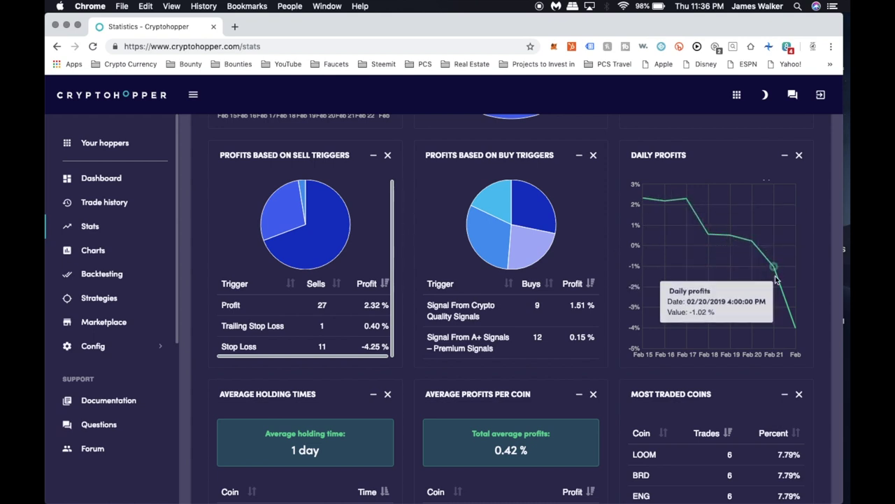
pyautogui.moveTo(795, 332)
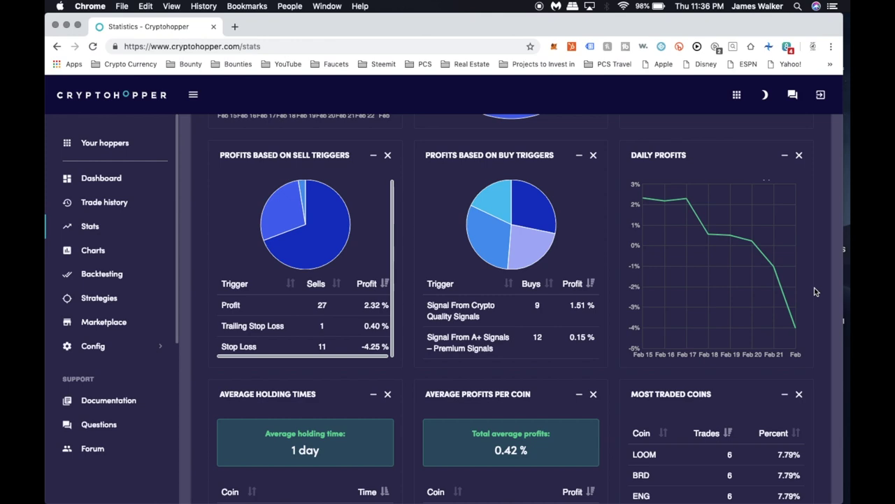
# Step: Examine the average profits per coin in the statistics, down to the worst-performing coins
pyautogui.scroll(-5, 680, 356)
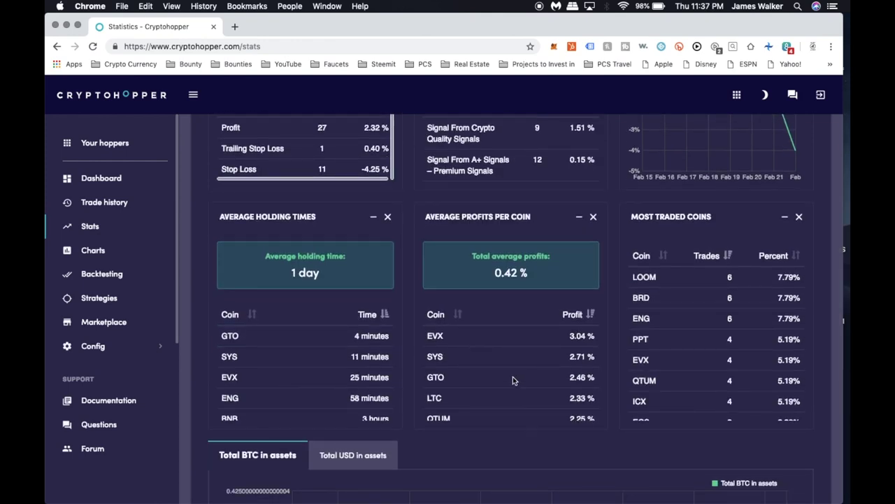
pyautogui.scroll(-2, 514, 367)
pyautogui.scroll(-5, 516, 366)
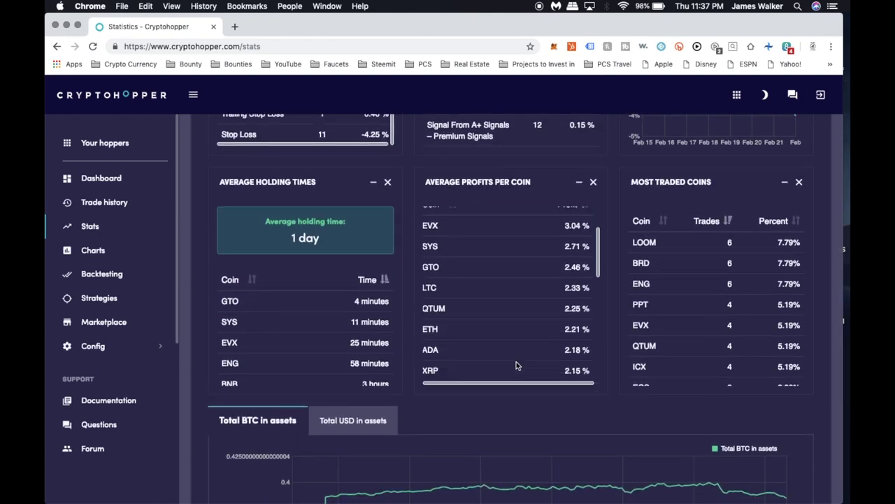
pyautogui.scroll(-5, 516, 365)
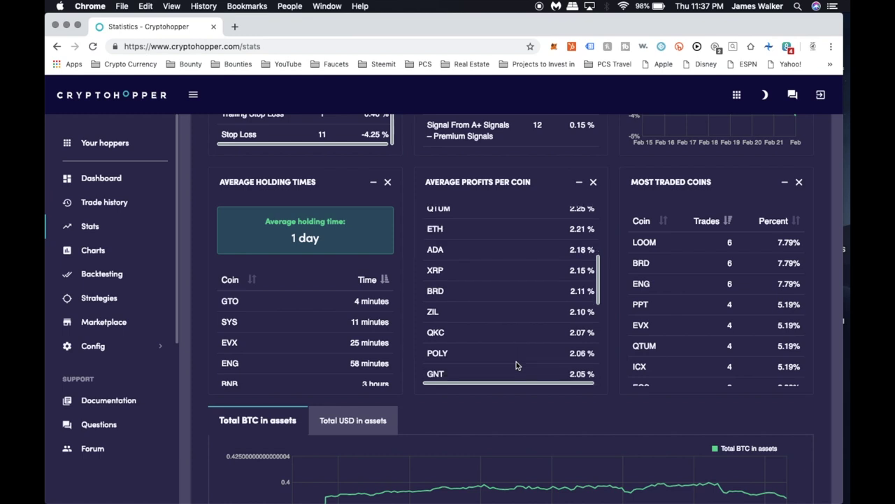
pyautogui.scroll(-4, 516, 365)
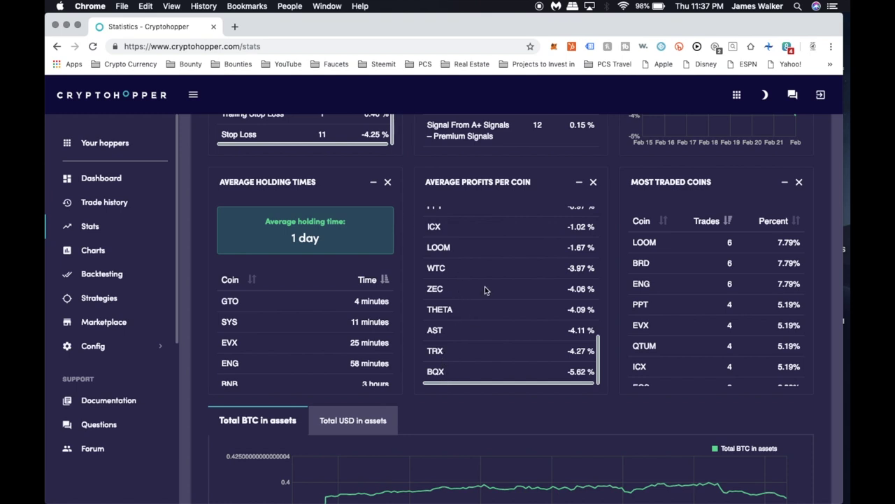
pyautogui.scroll(3, 486, 289)
pyautogui.scroll(-3, 486, 288)
pyautogui.scroll(3, 511, 255)
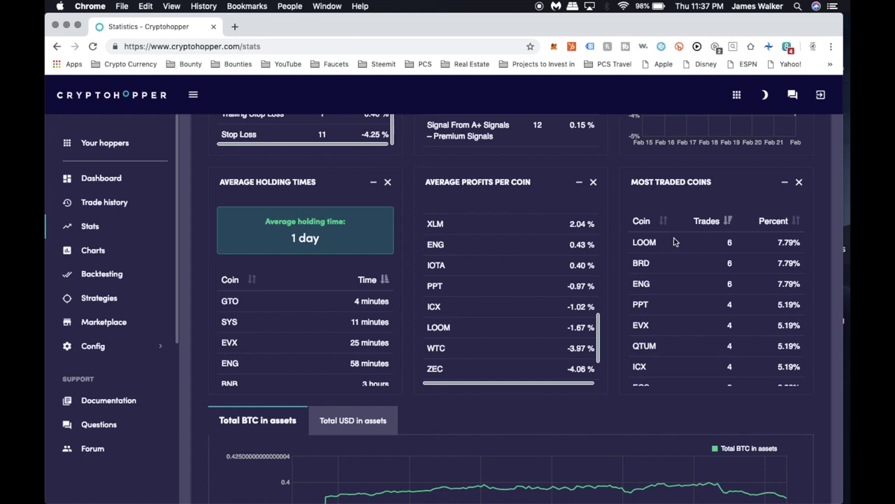
# Step: Open the trade history and review the recent buys and sells with their results and triggers
pyautogui.click(128, 206)
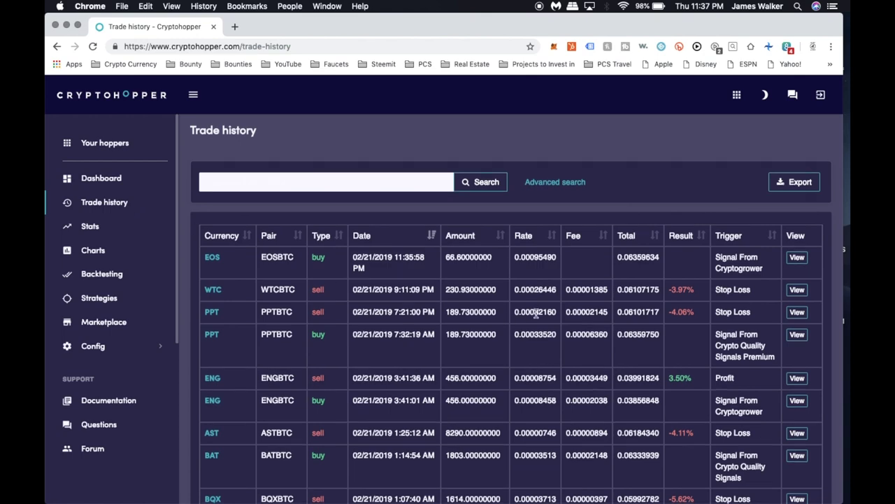
pyautogui.scroll(-1, 536, 314)
pyautogui.scroll(-2, 536, 314)
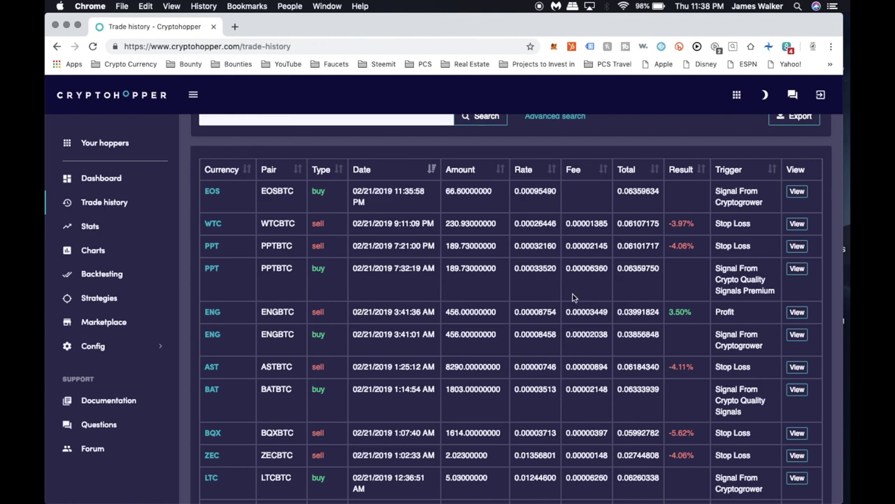
pyautogui.scroll(-3, 528, 313)
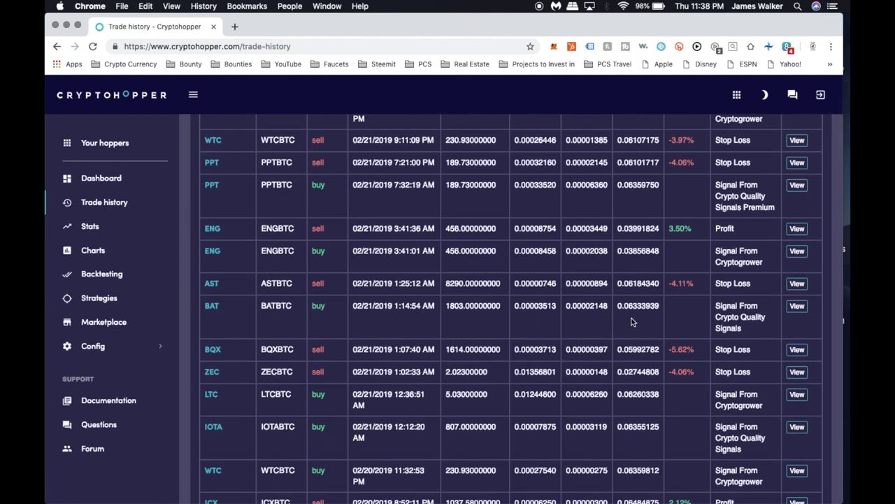
pyautogui.scroll(2, 632, 321)
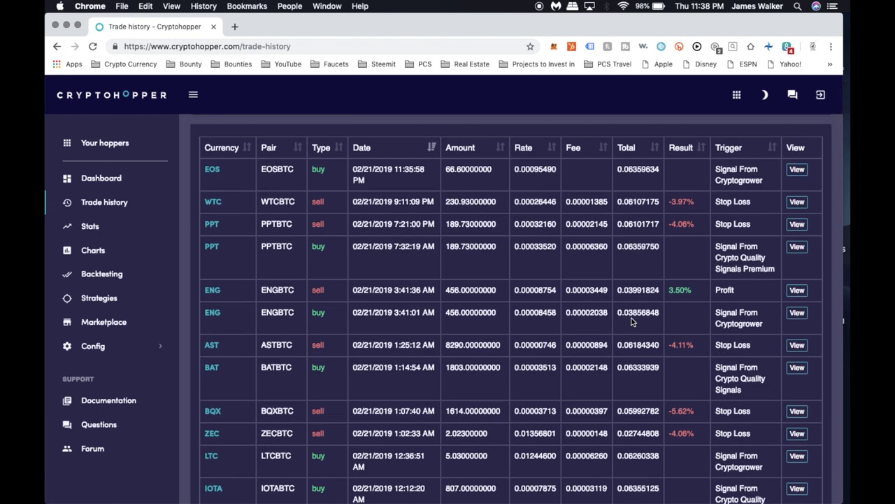
# Step: Examine the older trades in the trade history back to 02/14/2019, comparing their results and triggers
pyautogui.scroll(-10, 575, 355)
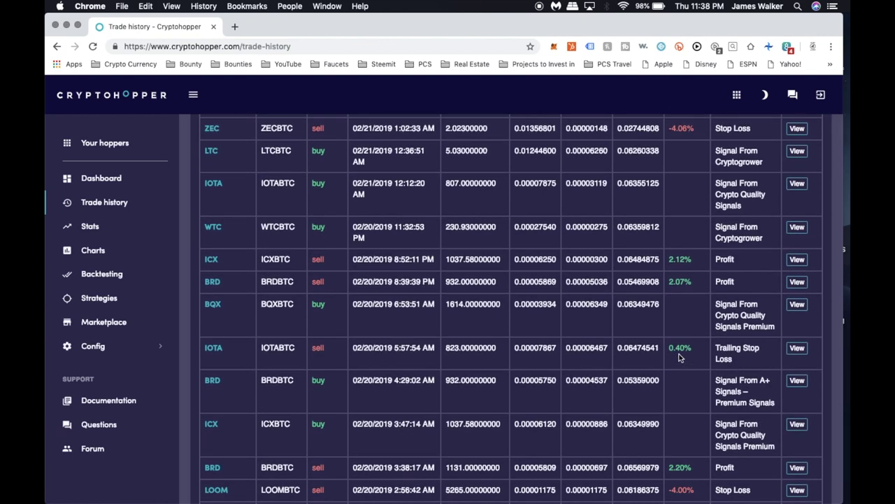
pyautogui.scroll(-4, 614, 311)
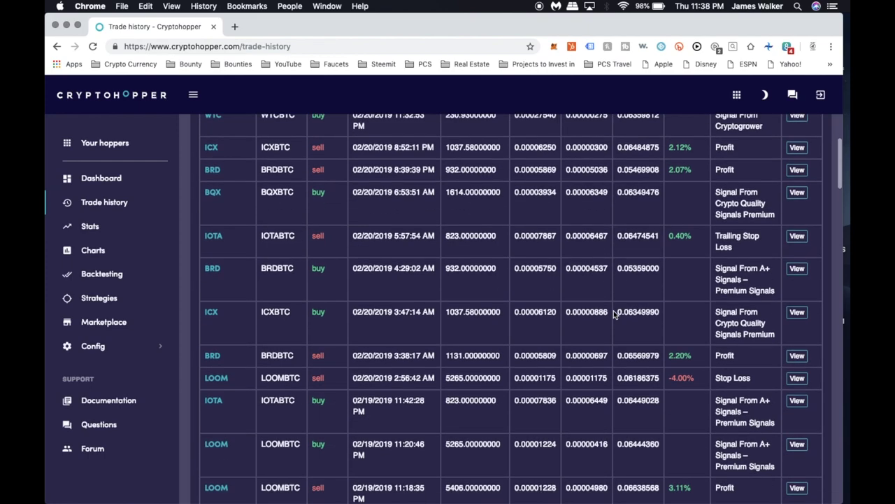
pyautogui.scroll(-20, 613, 313)
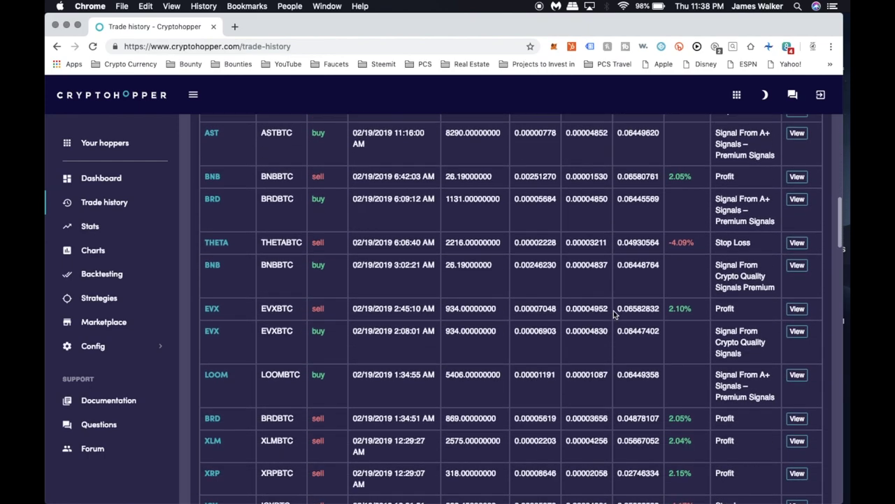
pyautogui.scroll(-20, 613, 311)
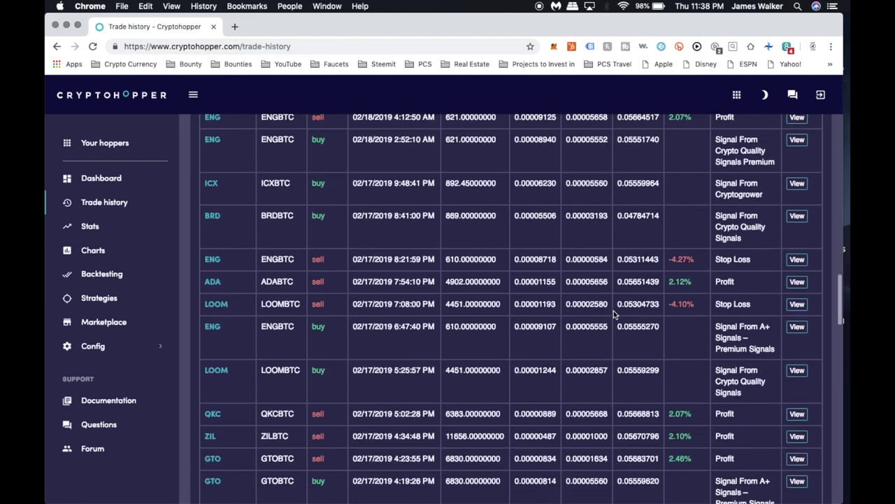
pyautogui.scroll(-20, 613, 312)
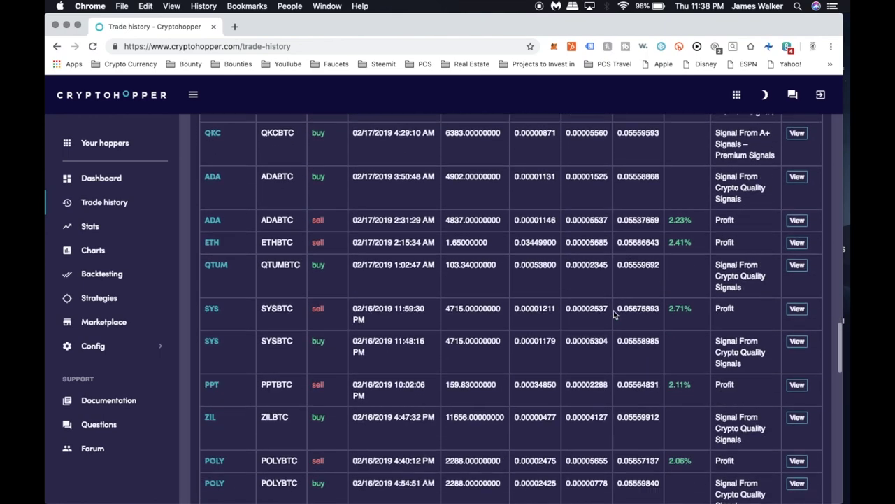
pyautogui.scroll(-10, 613, 313)
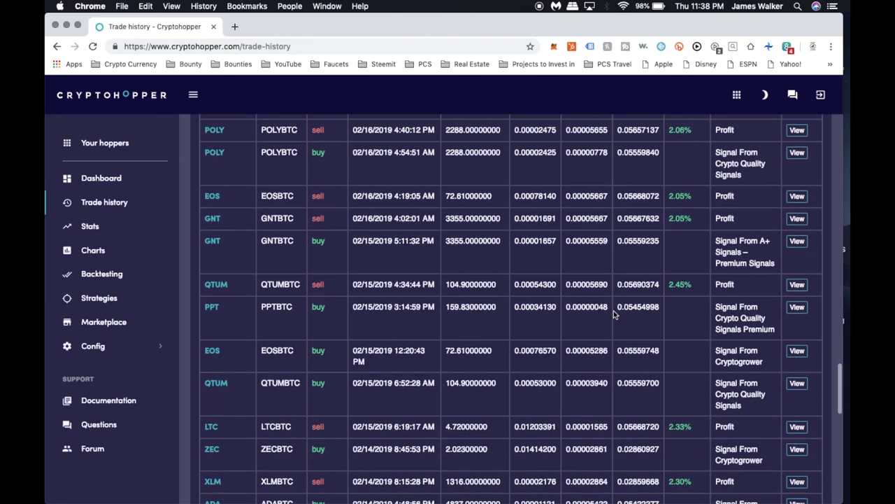
# Step: Review the most recent trades in the history again, including their results and triggers, and open the hopper's dashboard
pyautogui.scroll(4, 613, 313)
pyautogui.scroll(20, 614, 314)
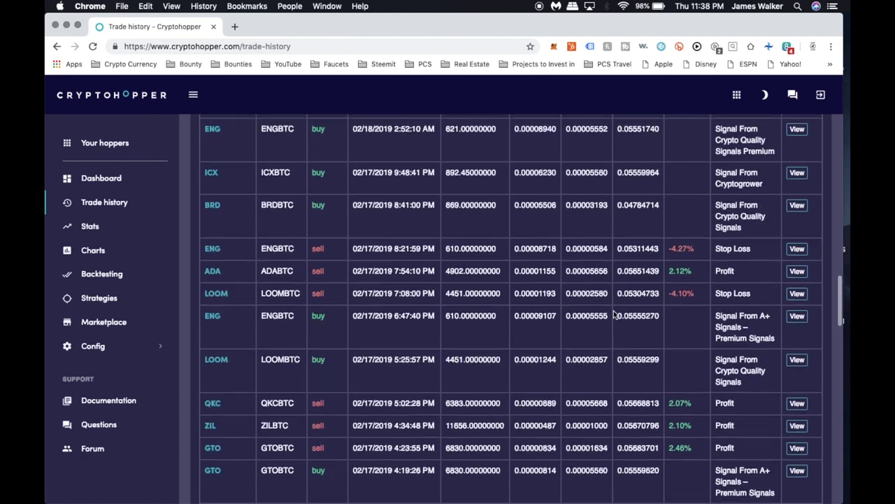
pyautogui.scroll(20, 614, 314)
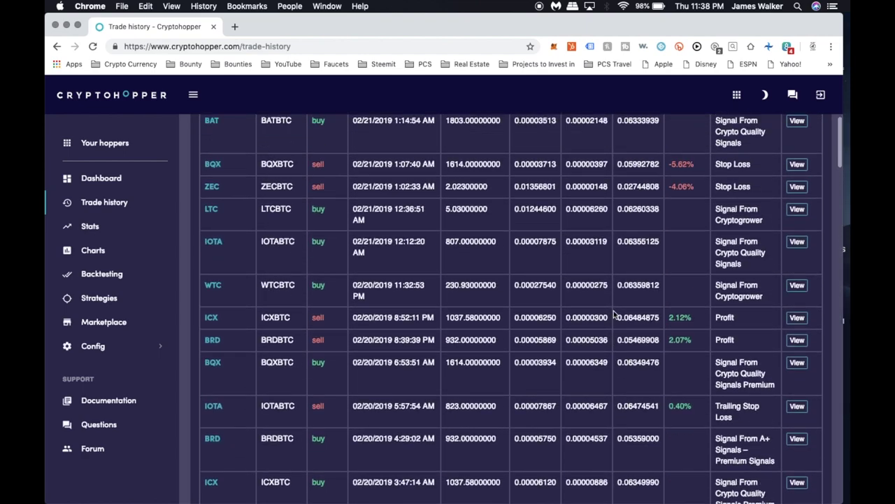
pyautogui.scroll(5, 614, 314)
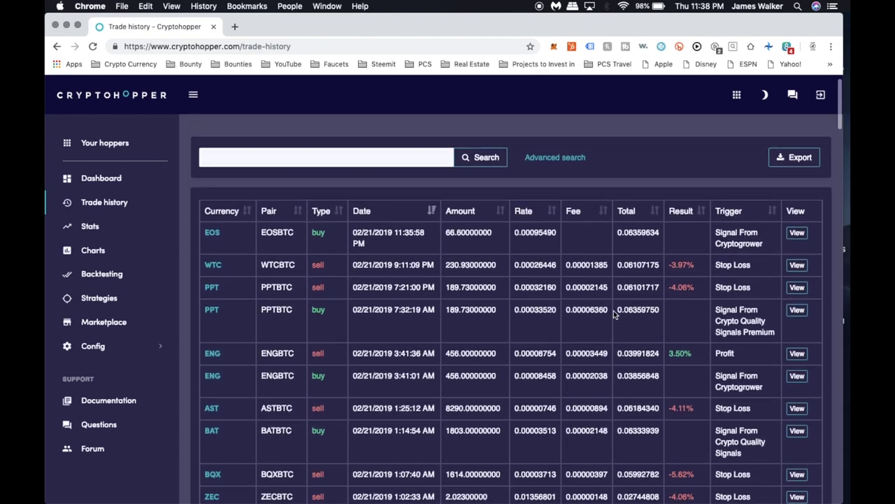
pyautogui.scroll(-6, 613, 314)
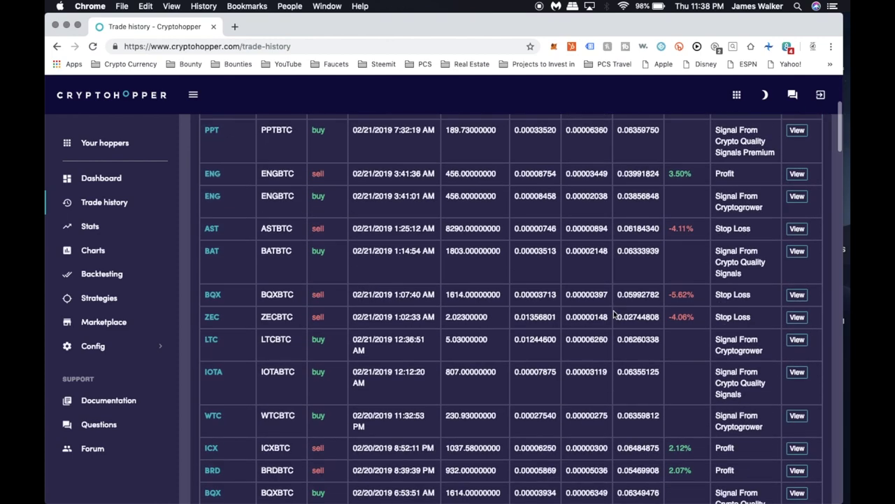
pyautogui.scroll(3, 614, 314)
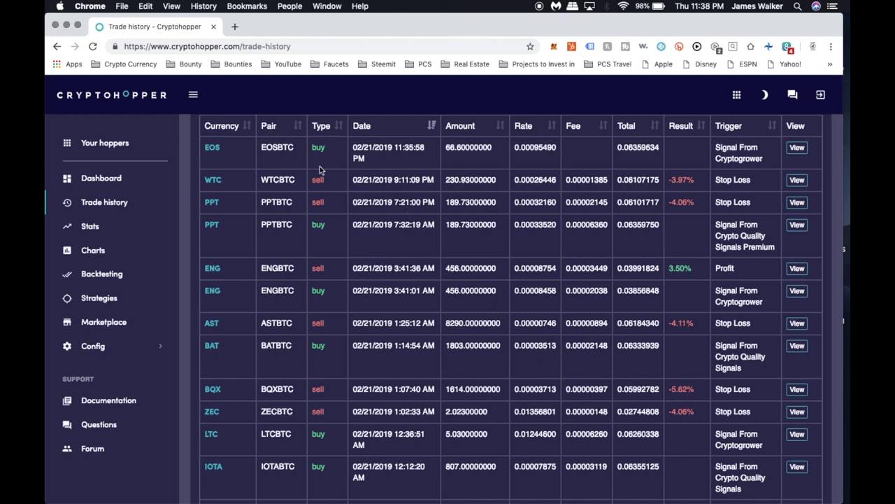
pyautogui.click(127, 180)
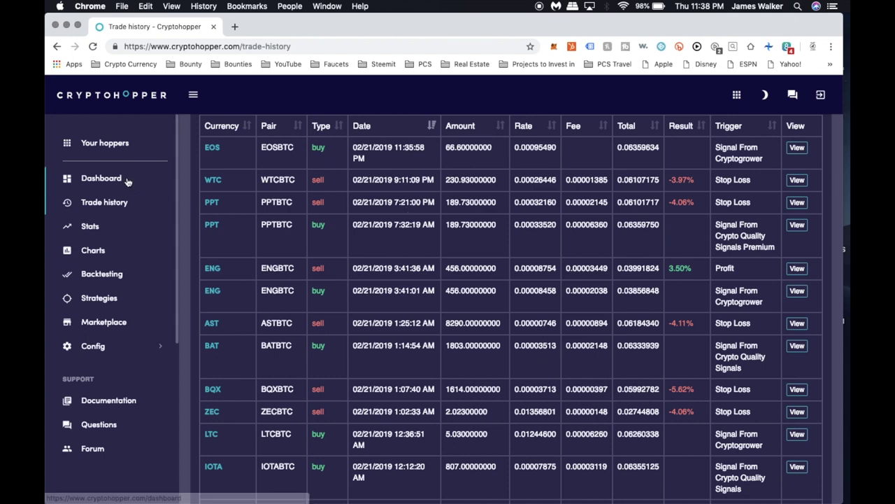